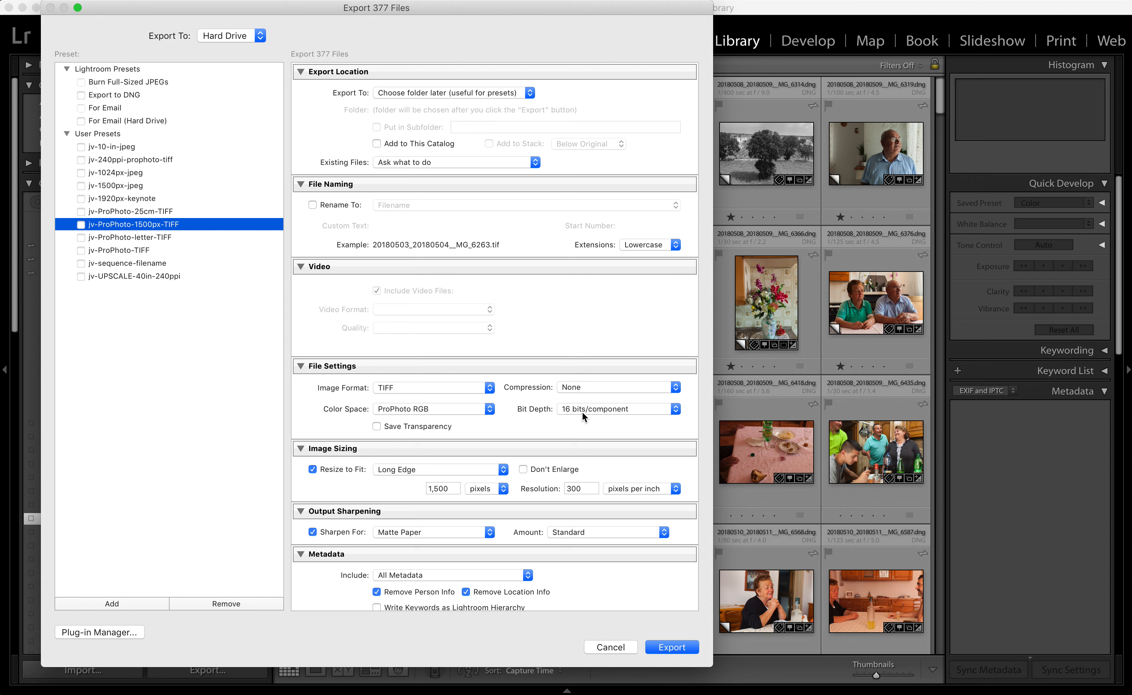
Try to export the photos as 16-bit ProPhoto RGB TIFFs with resizing and output sharpening turned off.
click(313, 470)
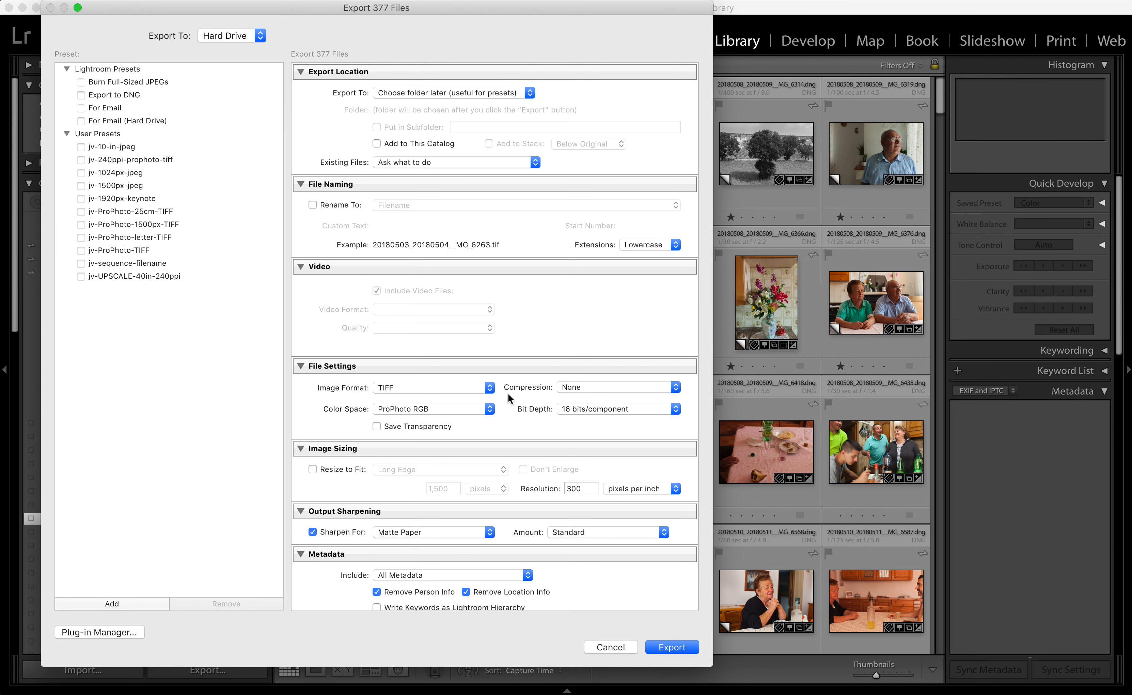
scroll(507, 394, down, 4)
scroll(508, 397, down, 2)
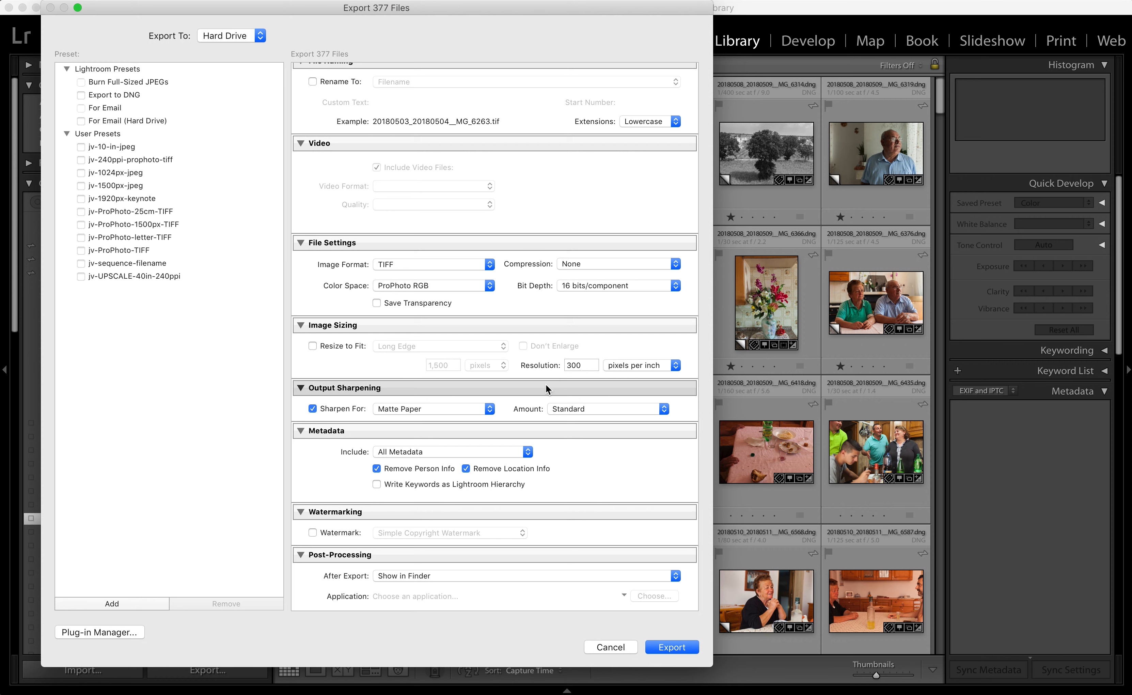
click(312, 409)
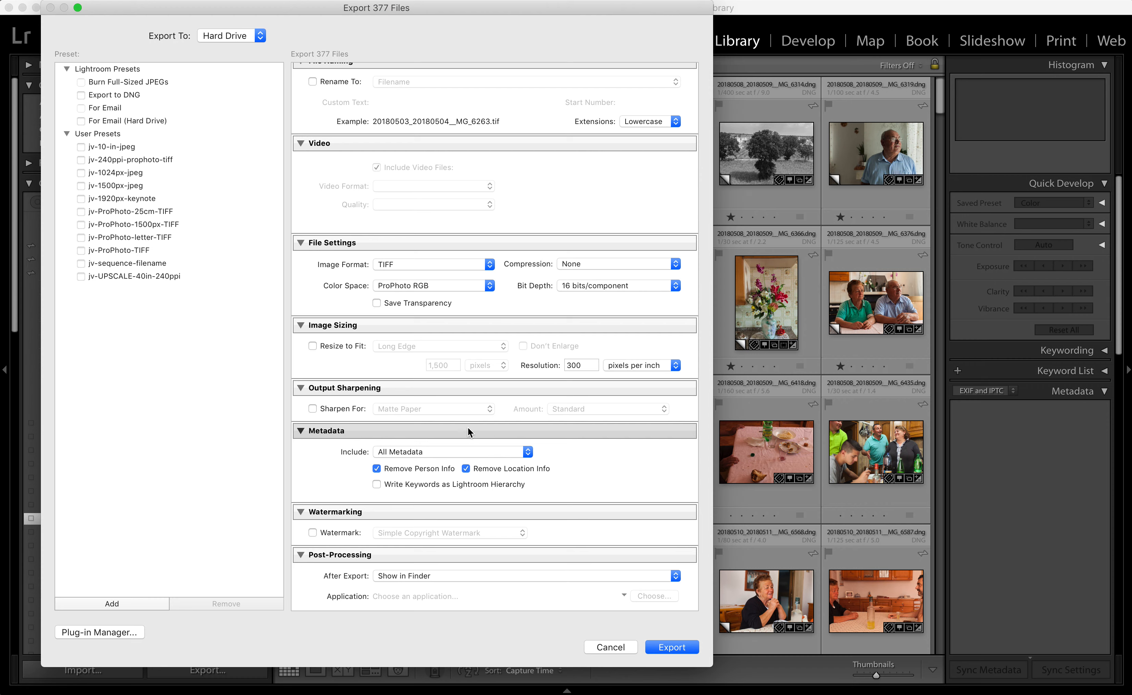
click(671, 648)
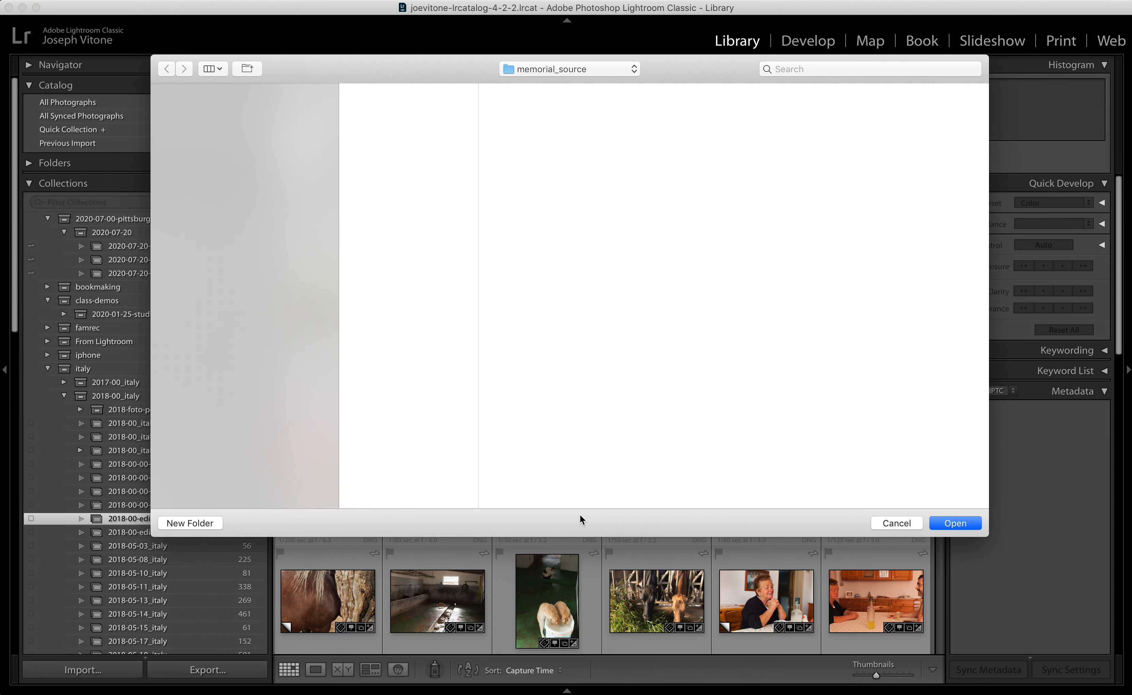
click(896, 522)
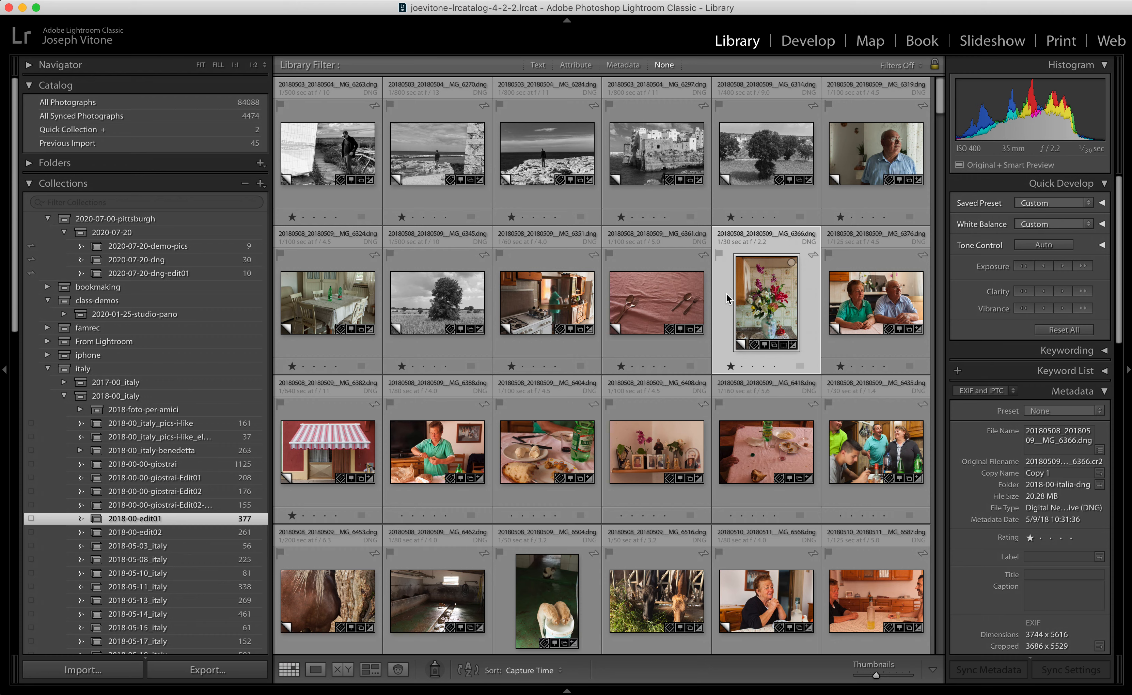
Take the selected flower vase photo through Develop to the Print module and review its layout and print job settings.
click(798, 46)
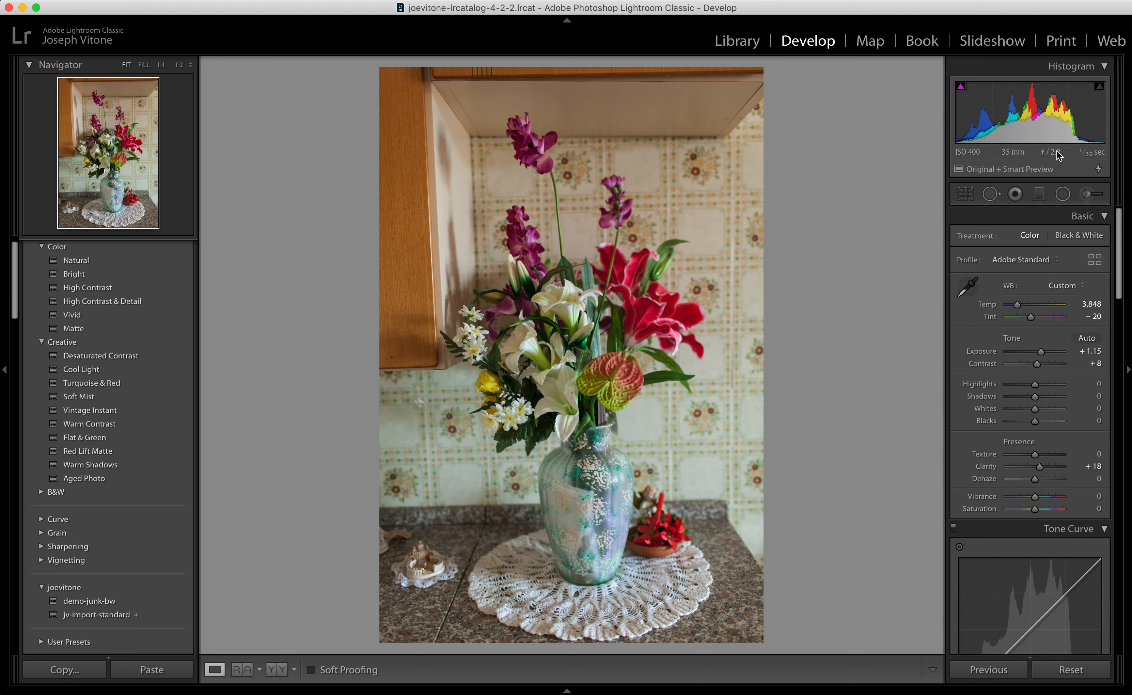
click(1061, 42)
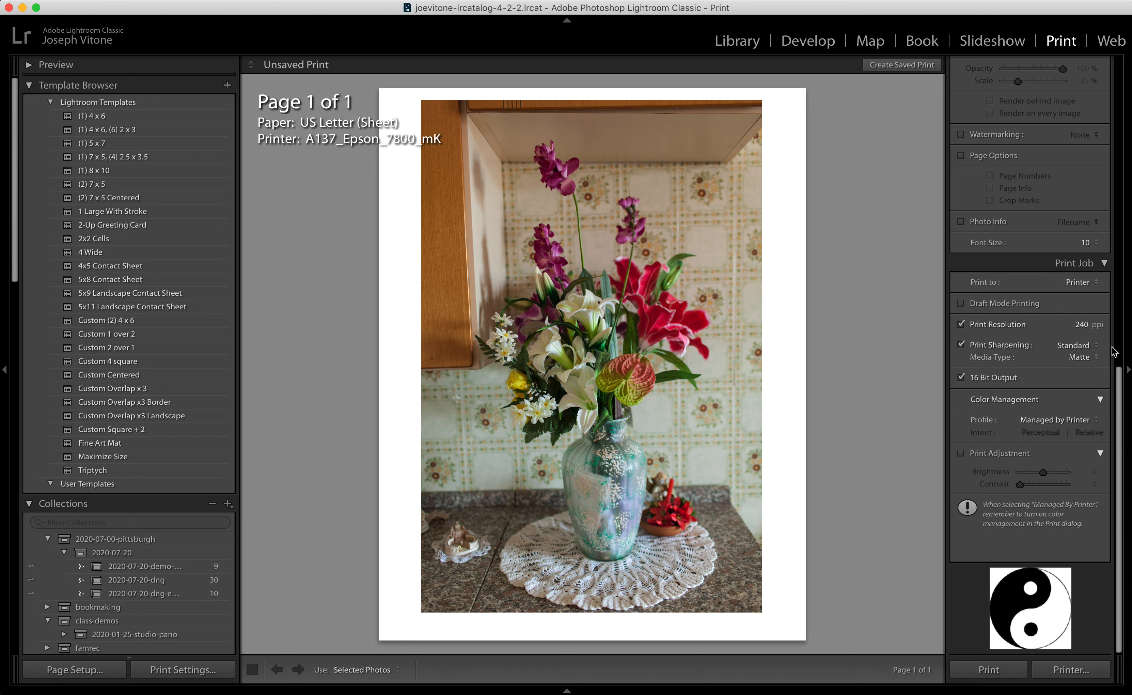
drag(1123, 386, 1126, 10)
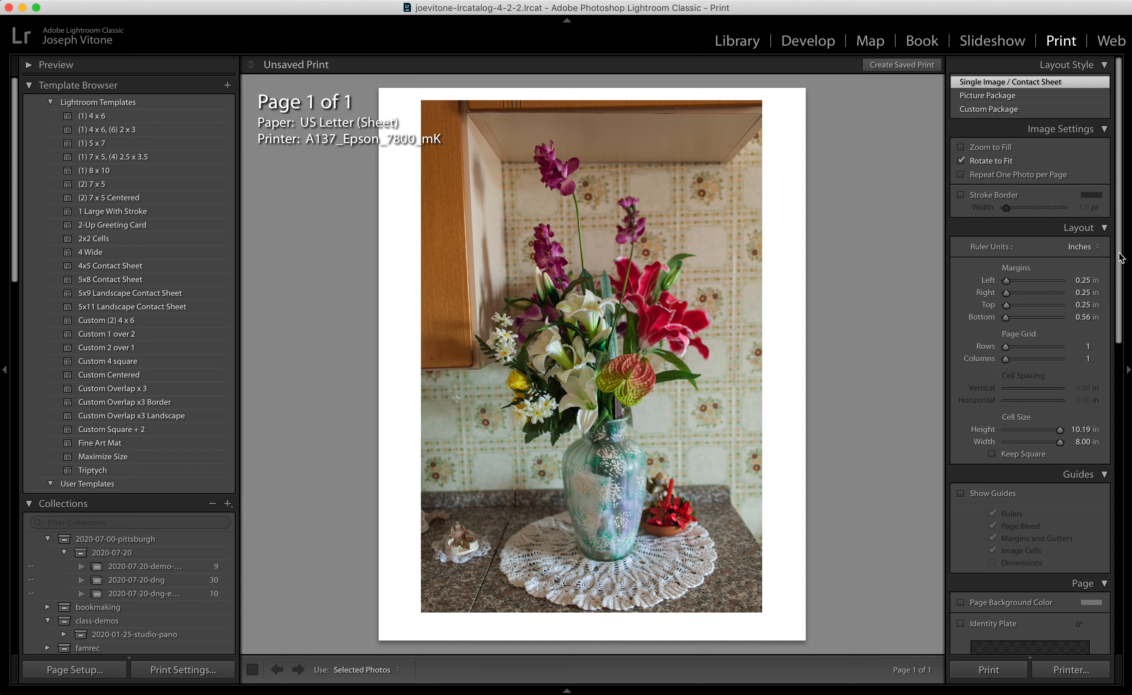
drag(1122, 258, 1114, 374)
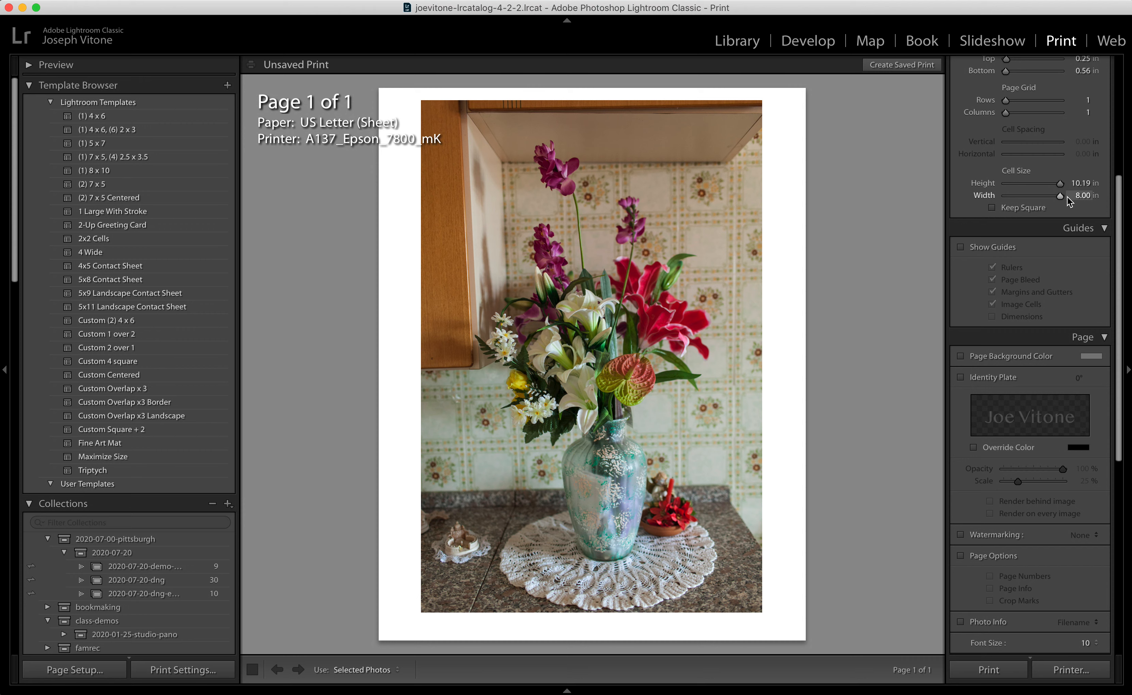
scroll(1067, 195, down, 1)
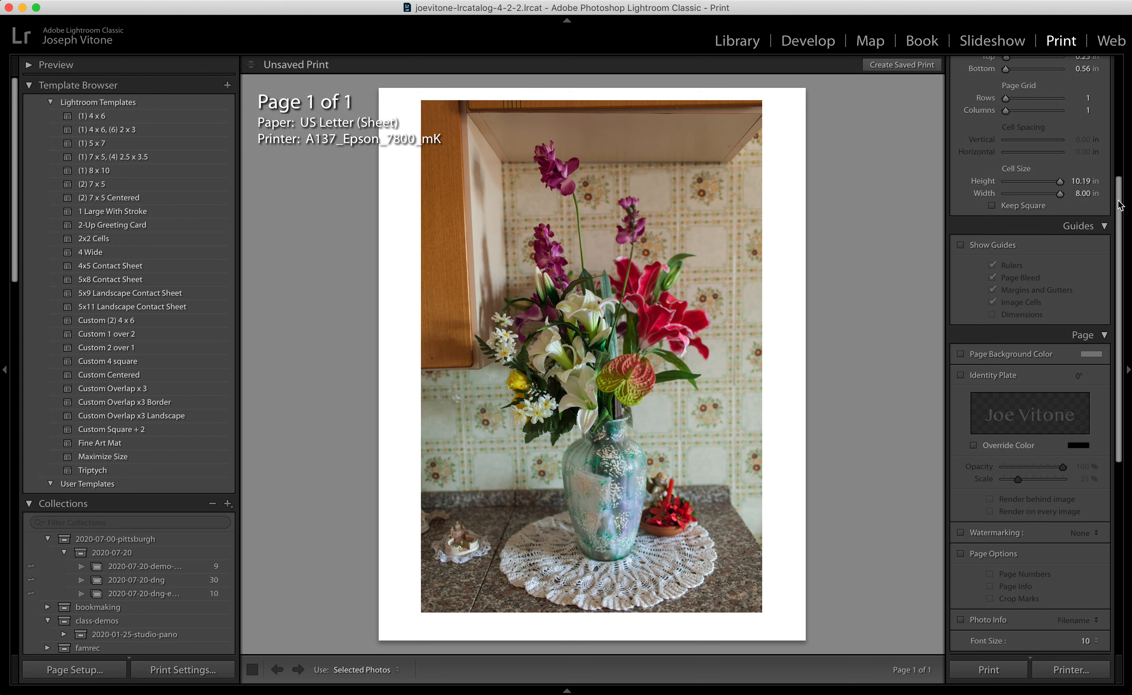
drag(1120, 206, 1118, 458)
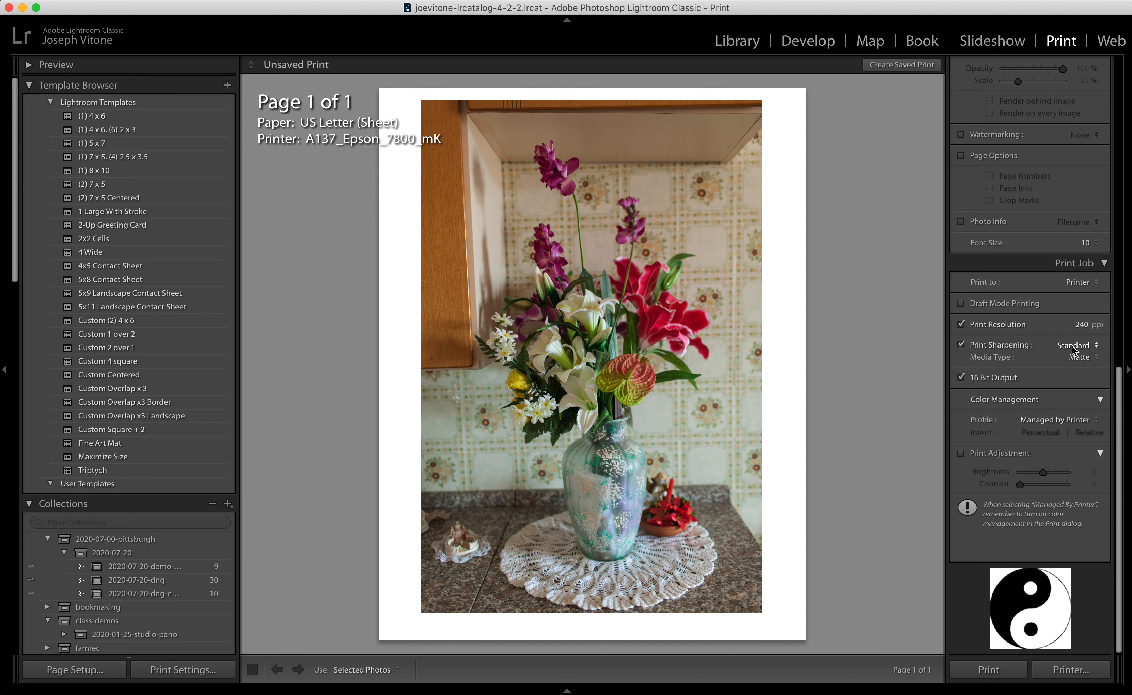
Set the print color management profile to Pro9800 7800 EMP_MK with the Perceptual rendering intent.
click(1051, 424)
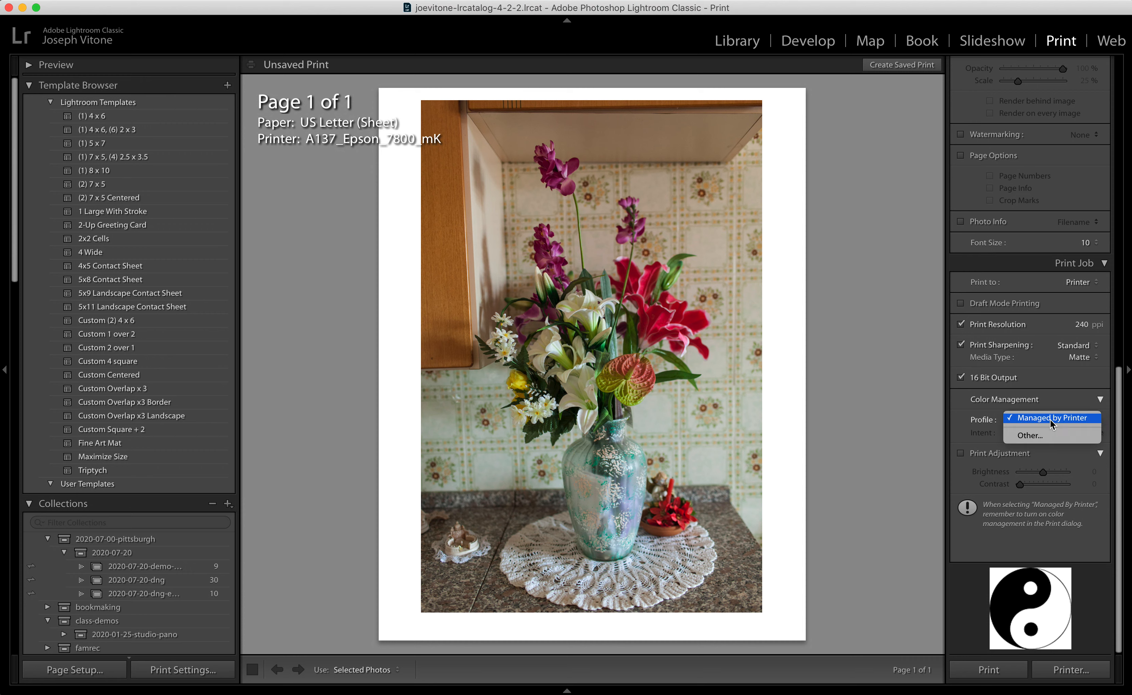
click(1040, 434)
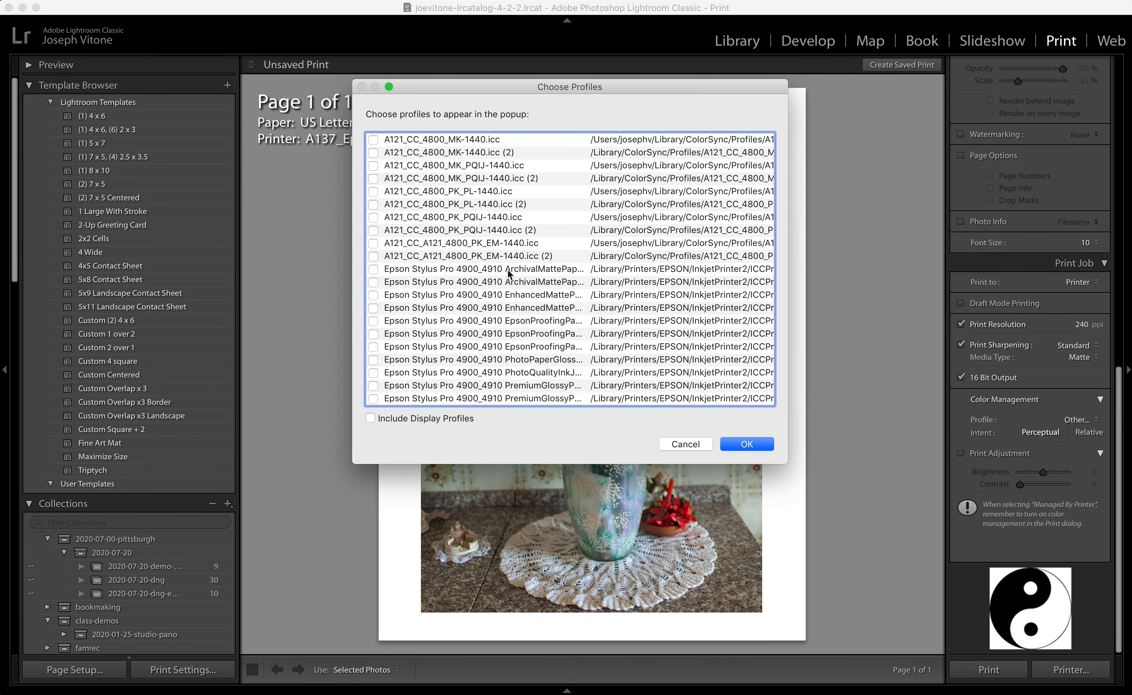
scroll(455, 263, down, 10)
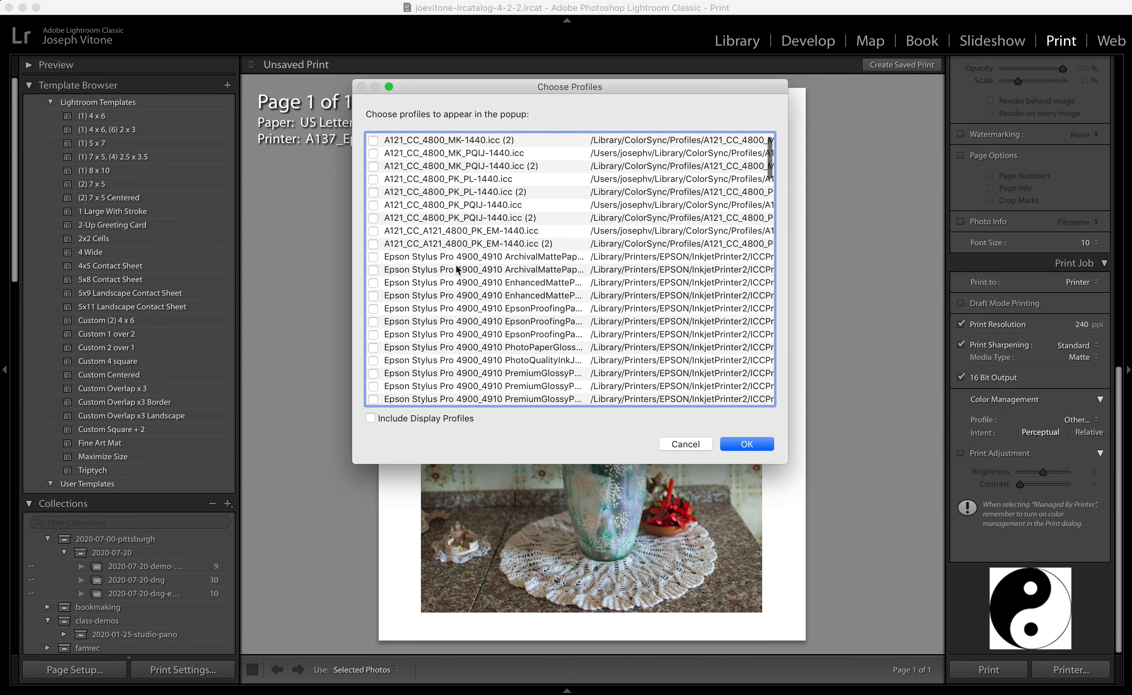
scroll(456, 265, down, 20)
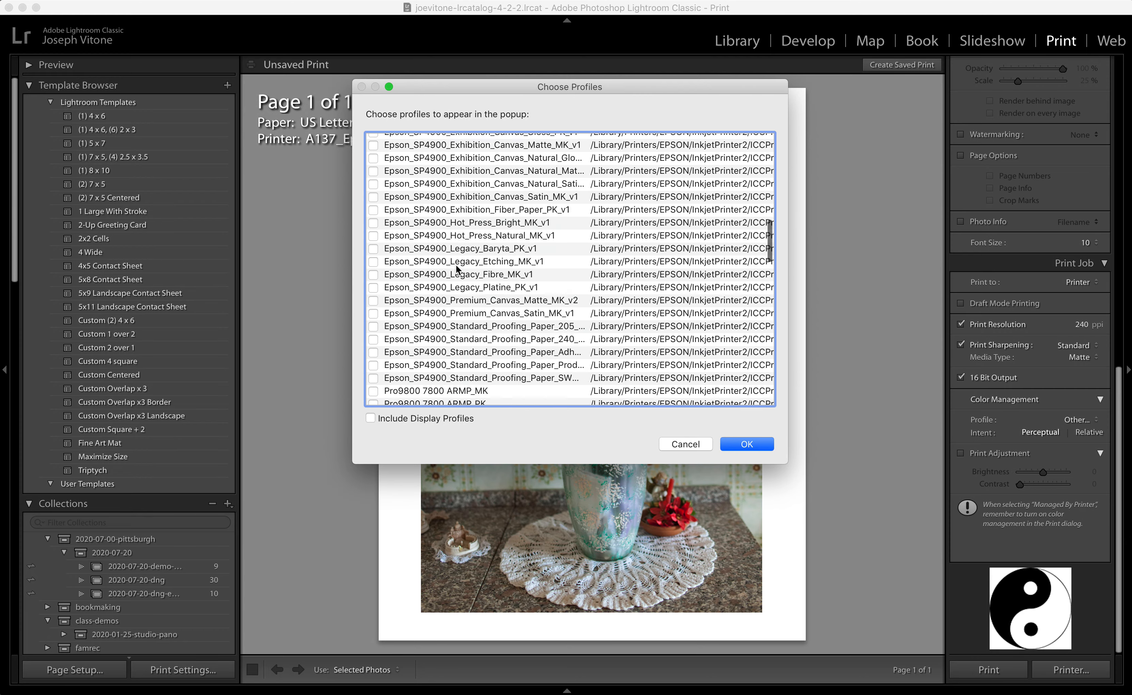
scroll(457, 270, down, 1)
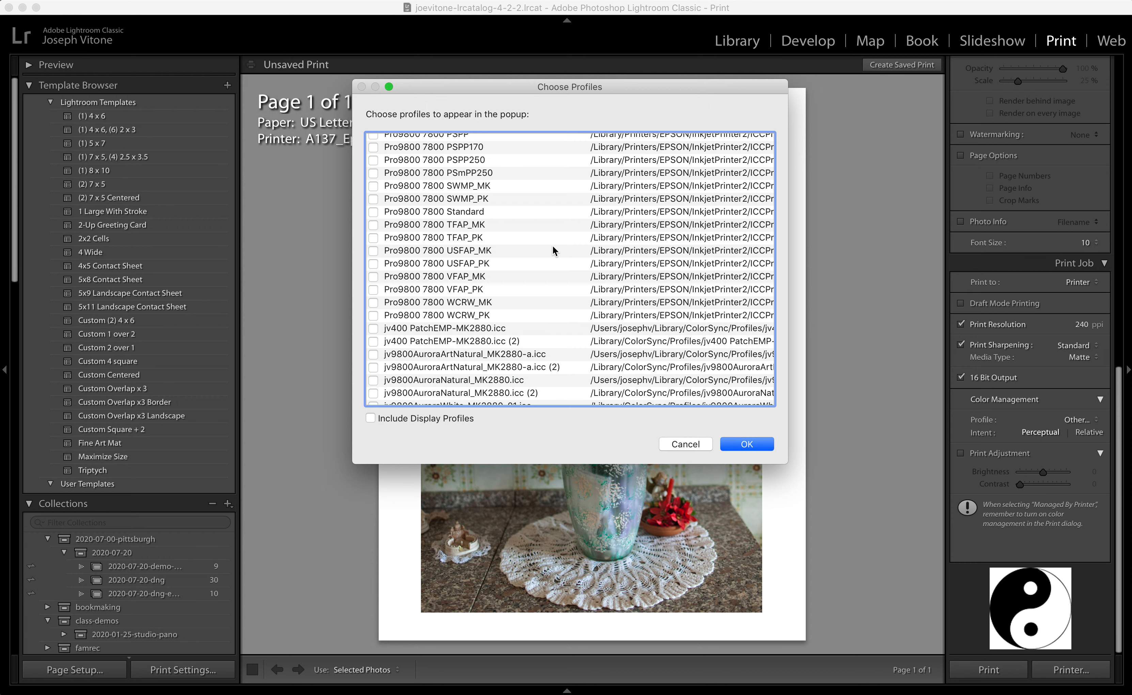
scroll(552, 246, up, 3)
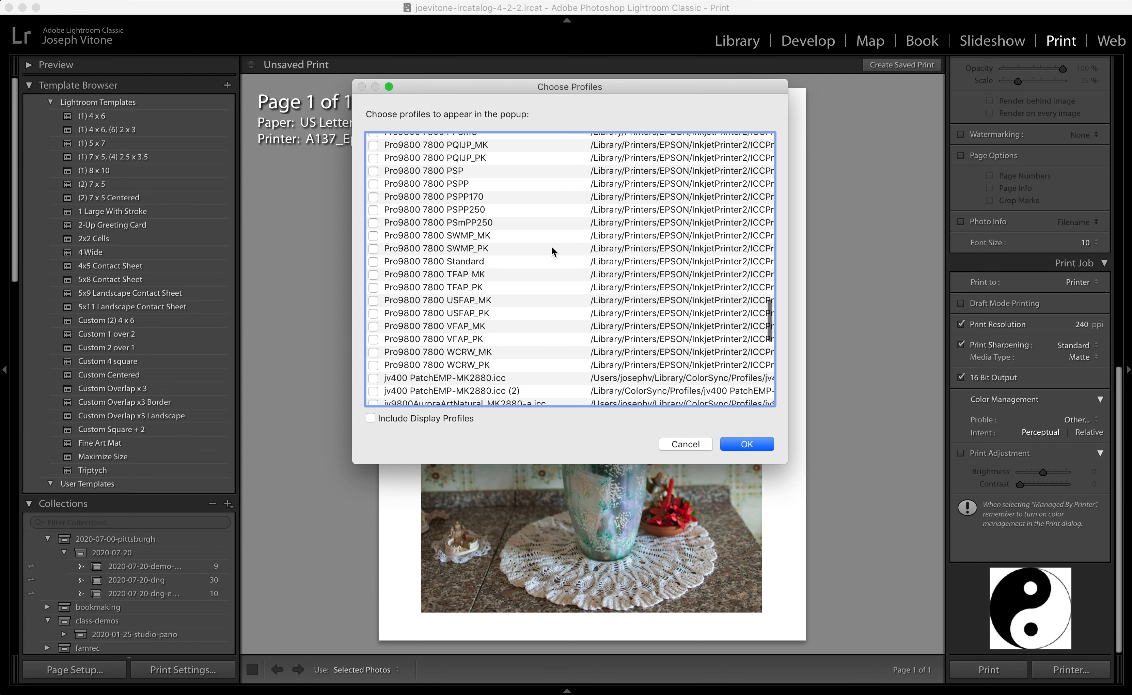
scroll(551, 247, up, 5)
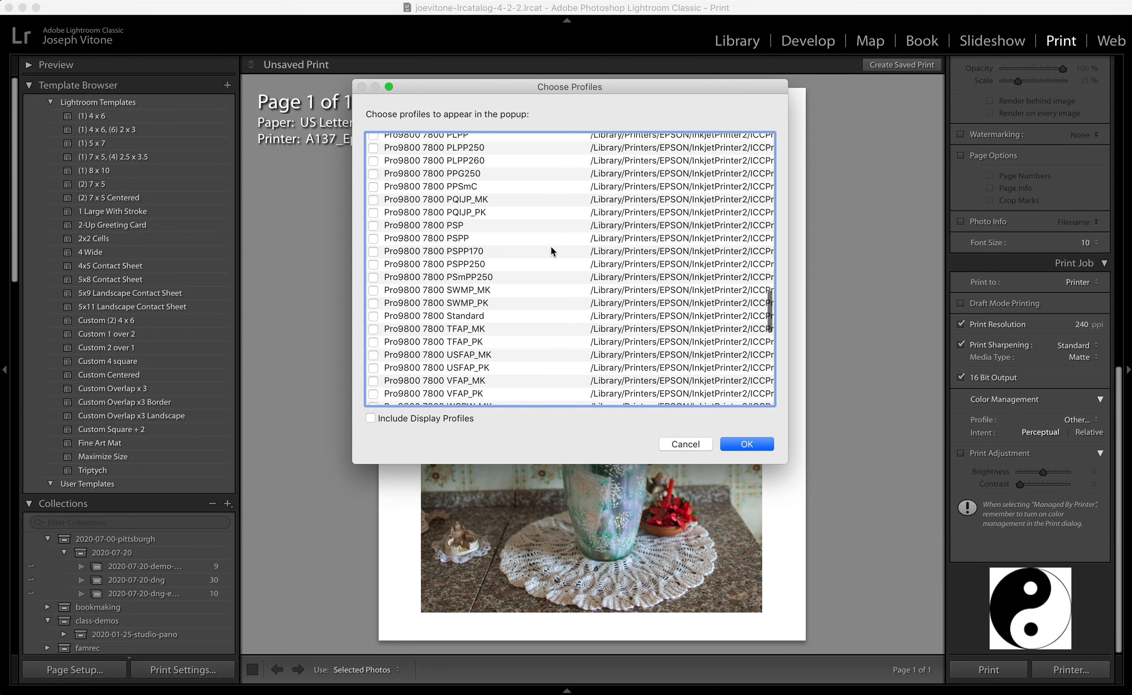
scroll(551, 246, up, 3)
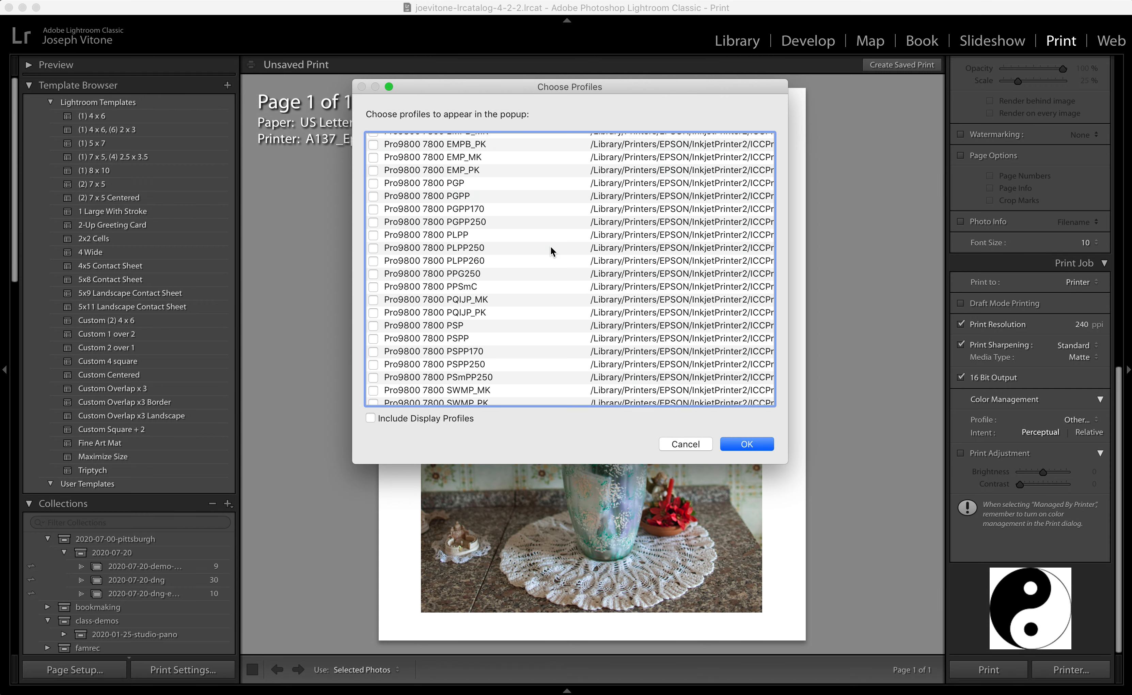
scroll(551, 247, up, 3)
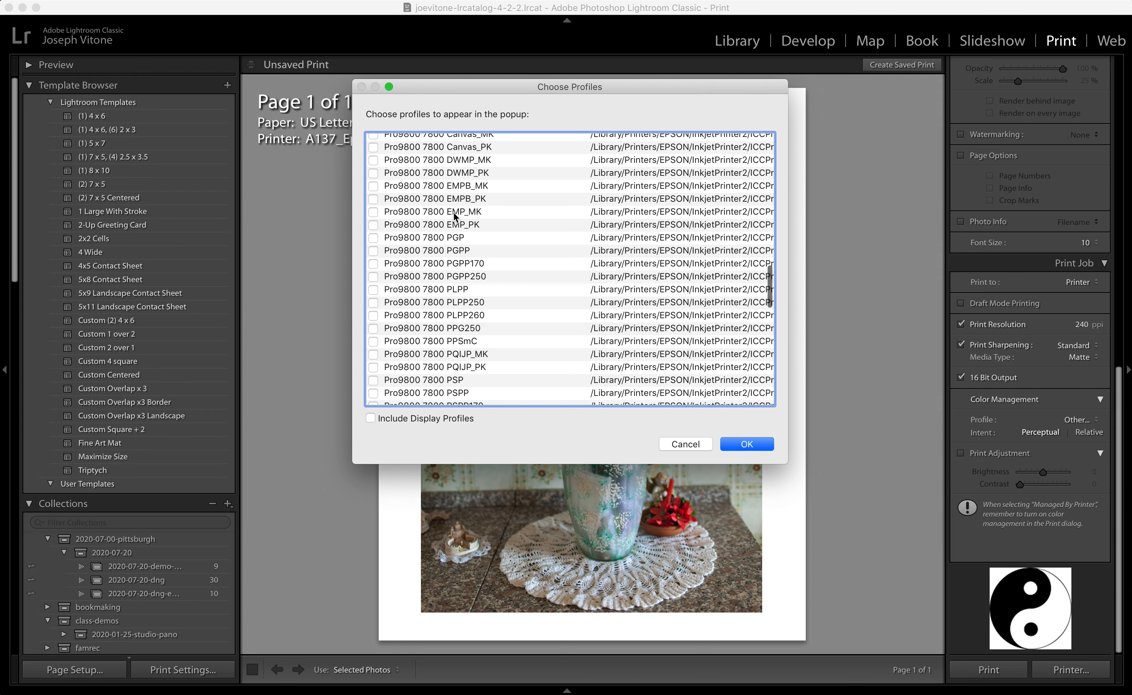
click(453, 211)
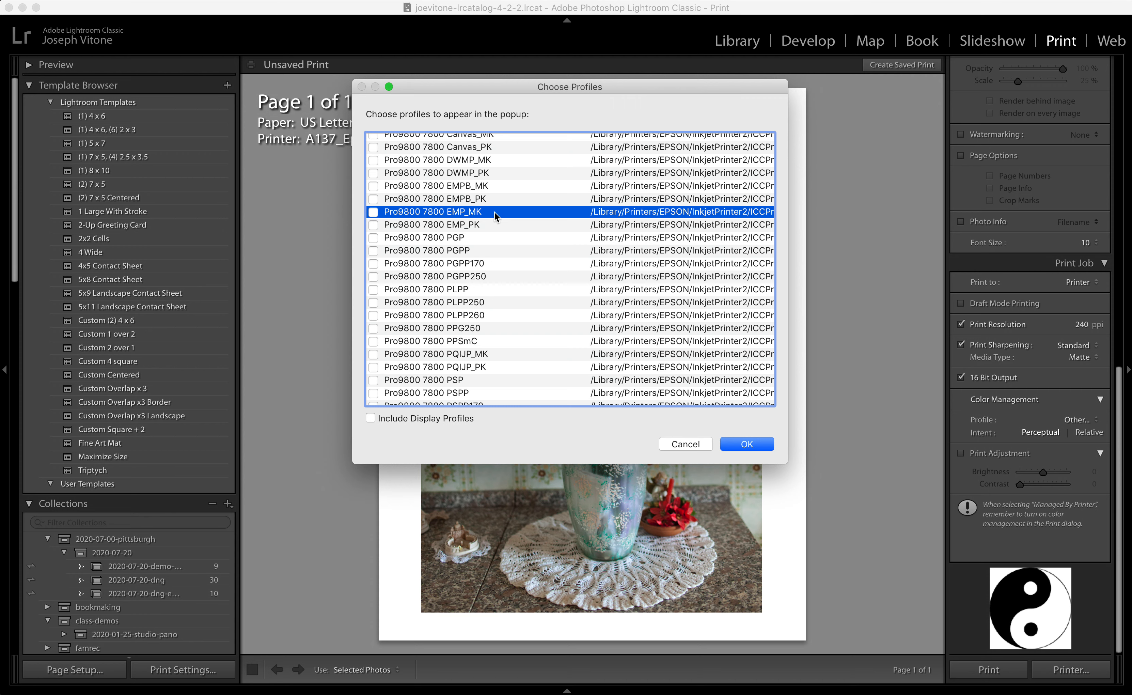
scroll(494, 211, right, 2)
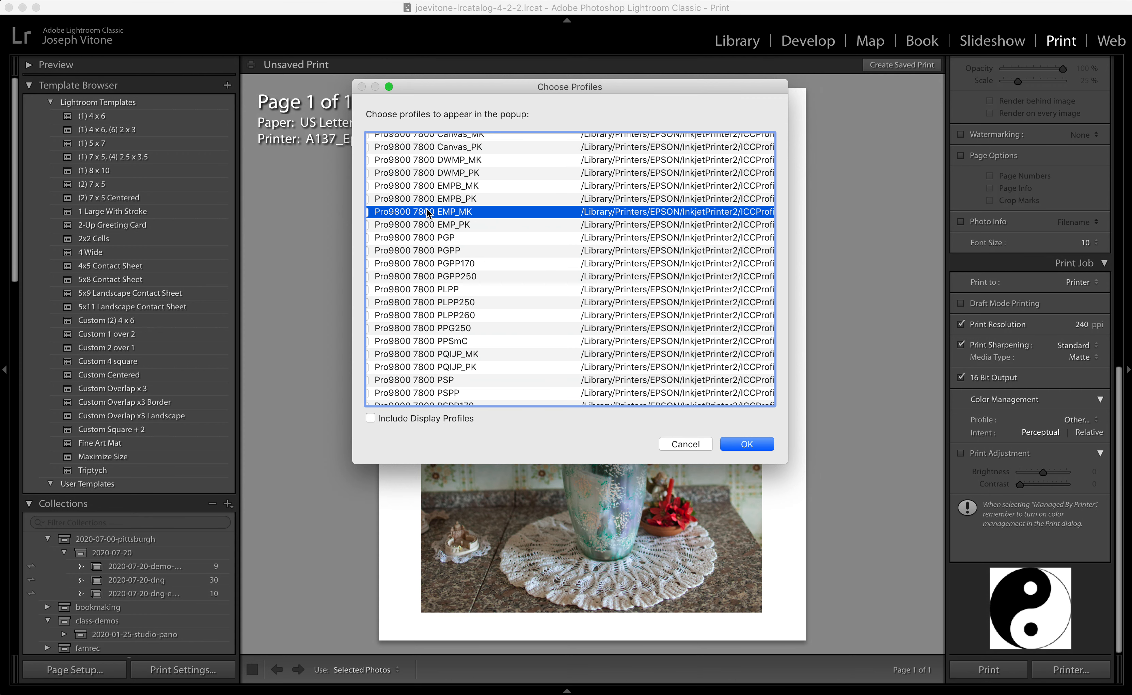
click(741, 446)
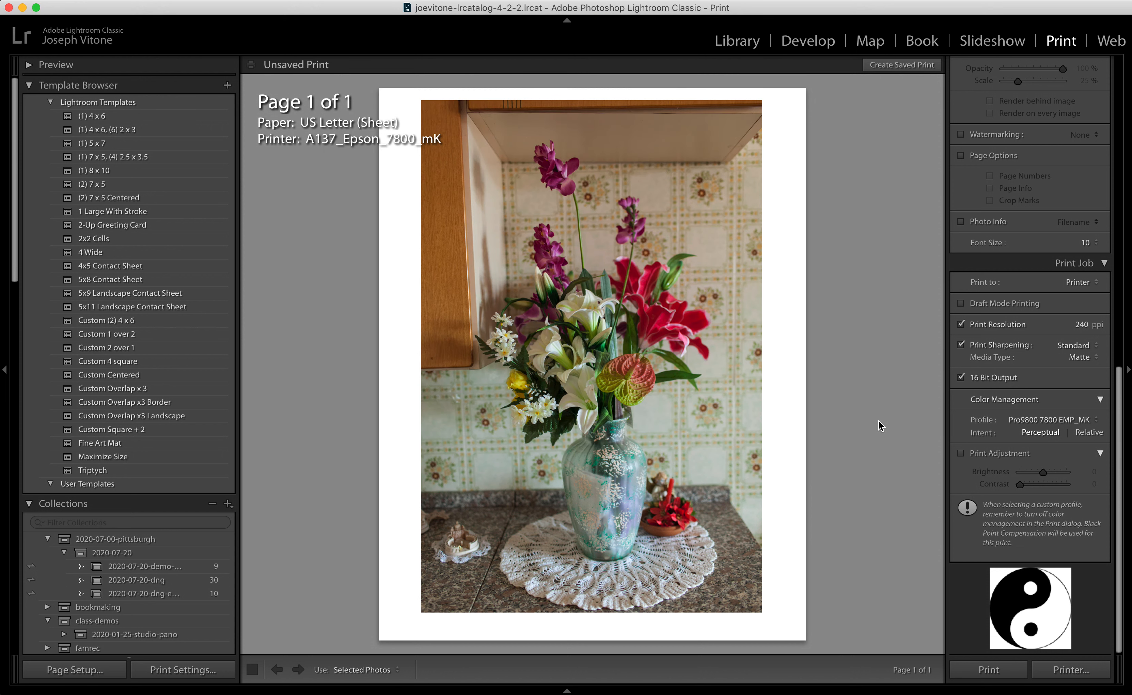
click(1037, 433)
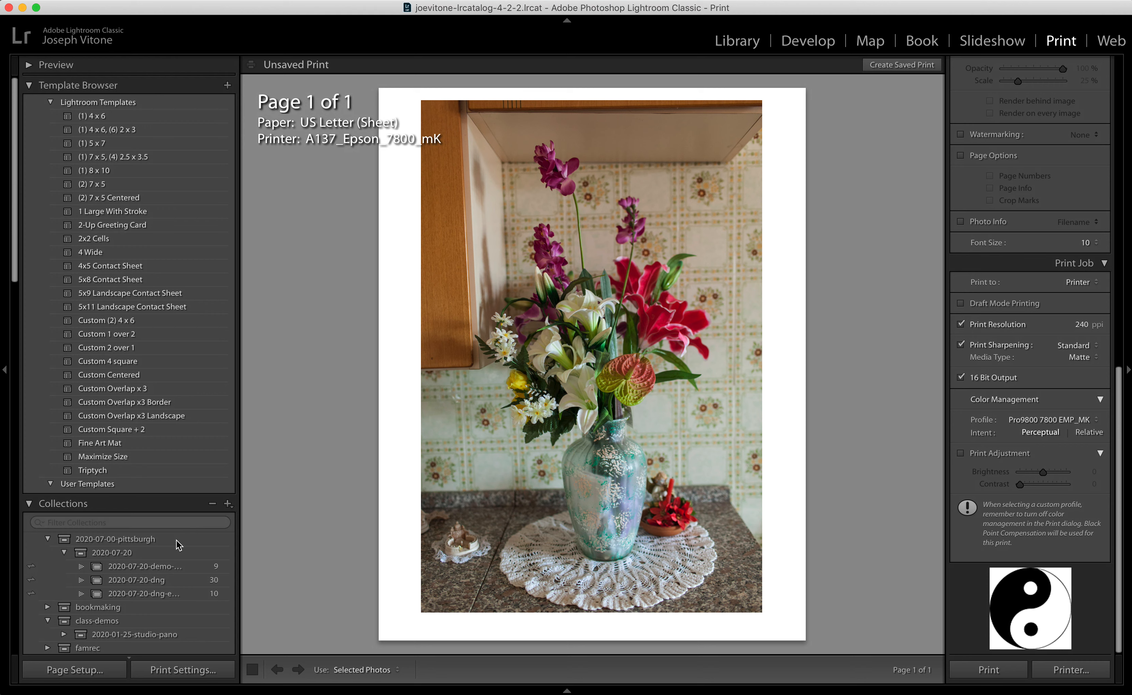
Set up the page for the A137_Epson_7800_mK printer with the US Letter (Sheet) paper size.
click(74, 670)
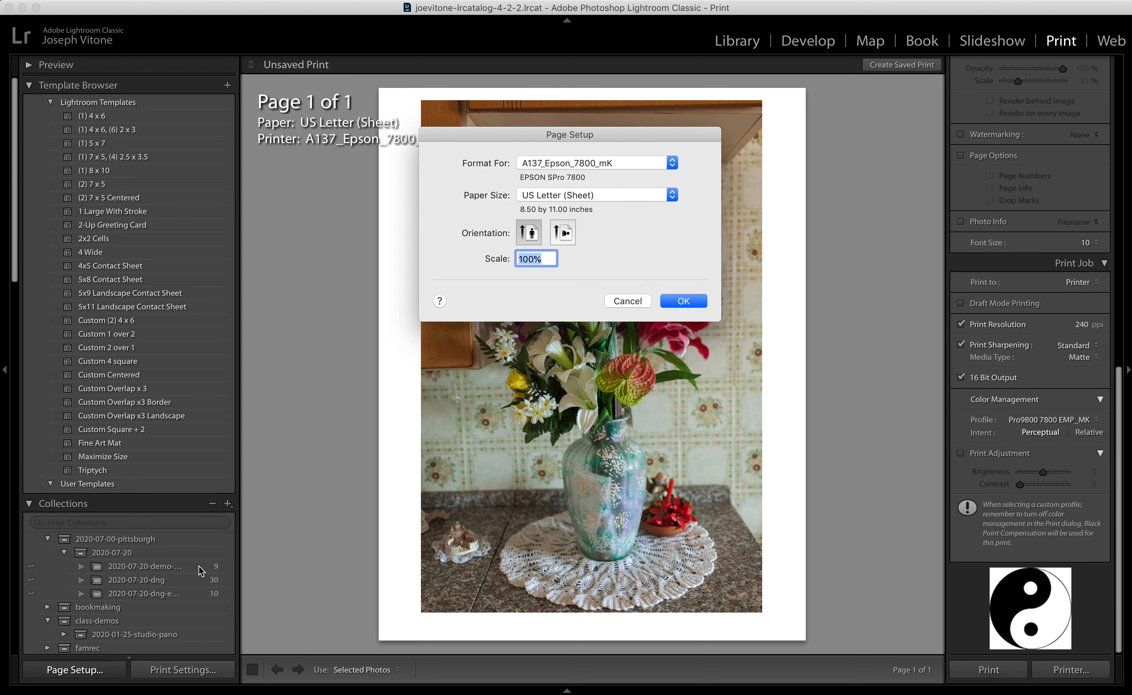
click(588, 162)
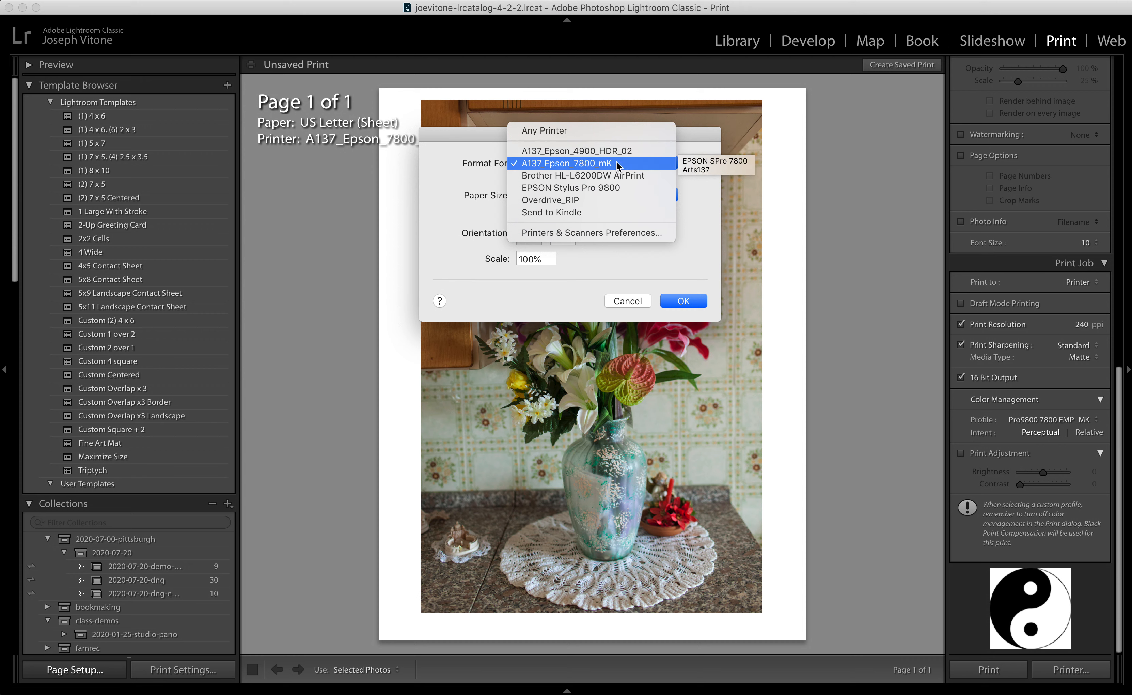
click(583, 162)
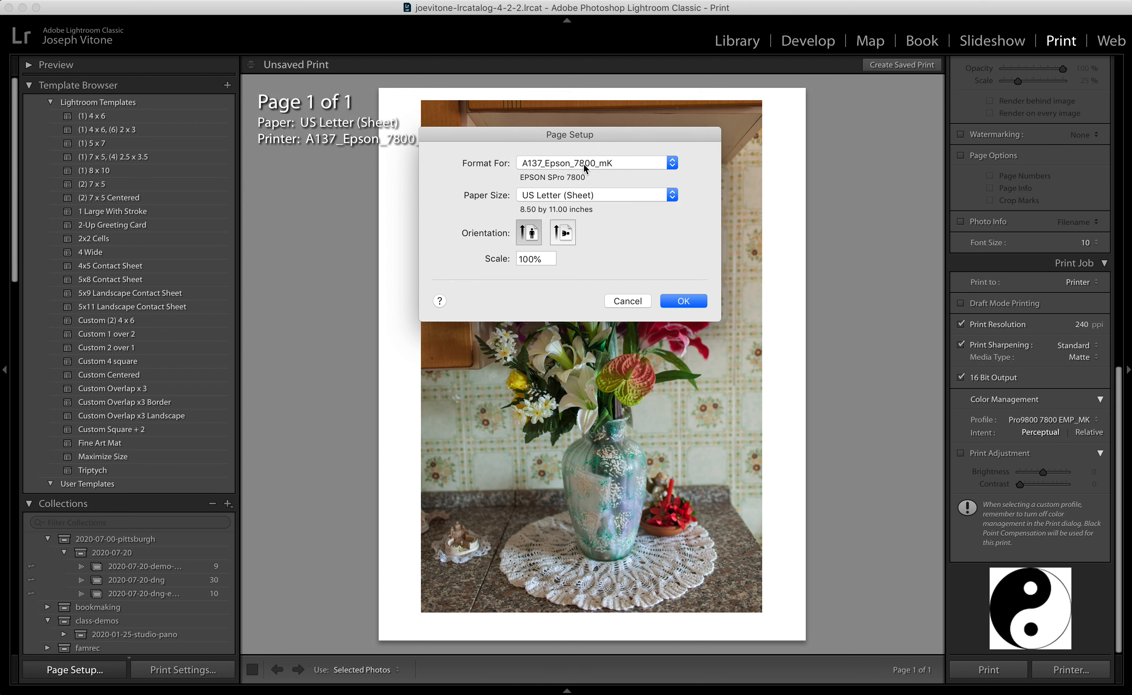
click(593, 195)
mouse_move(622, 198)
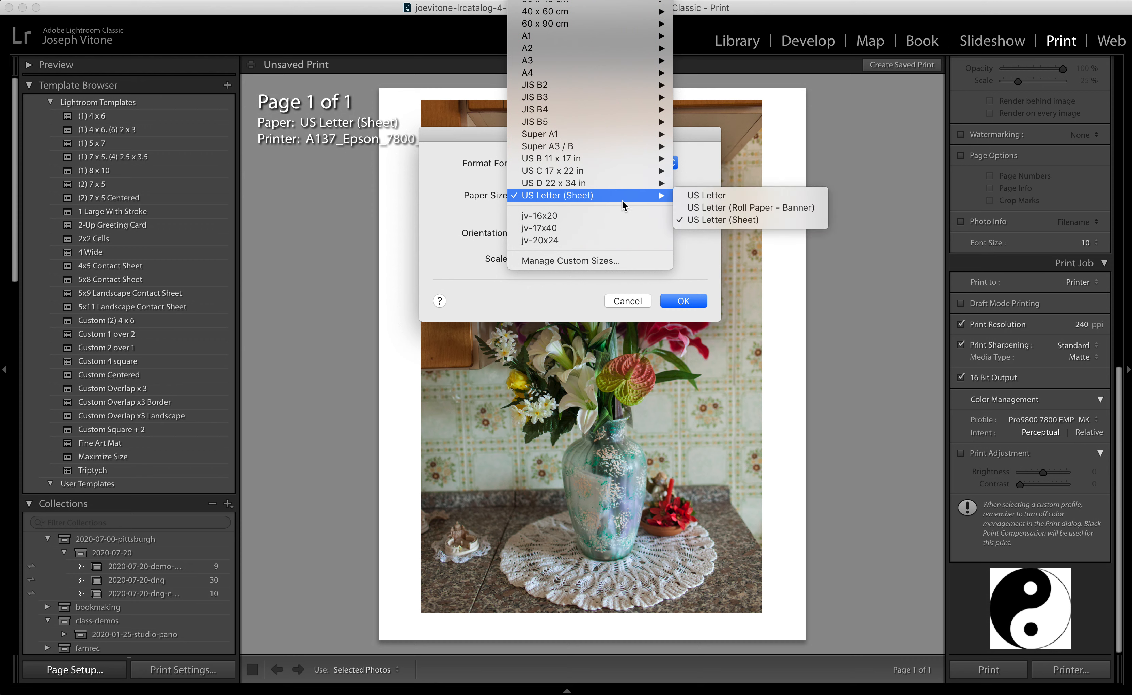
click(697, 221)
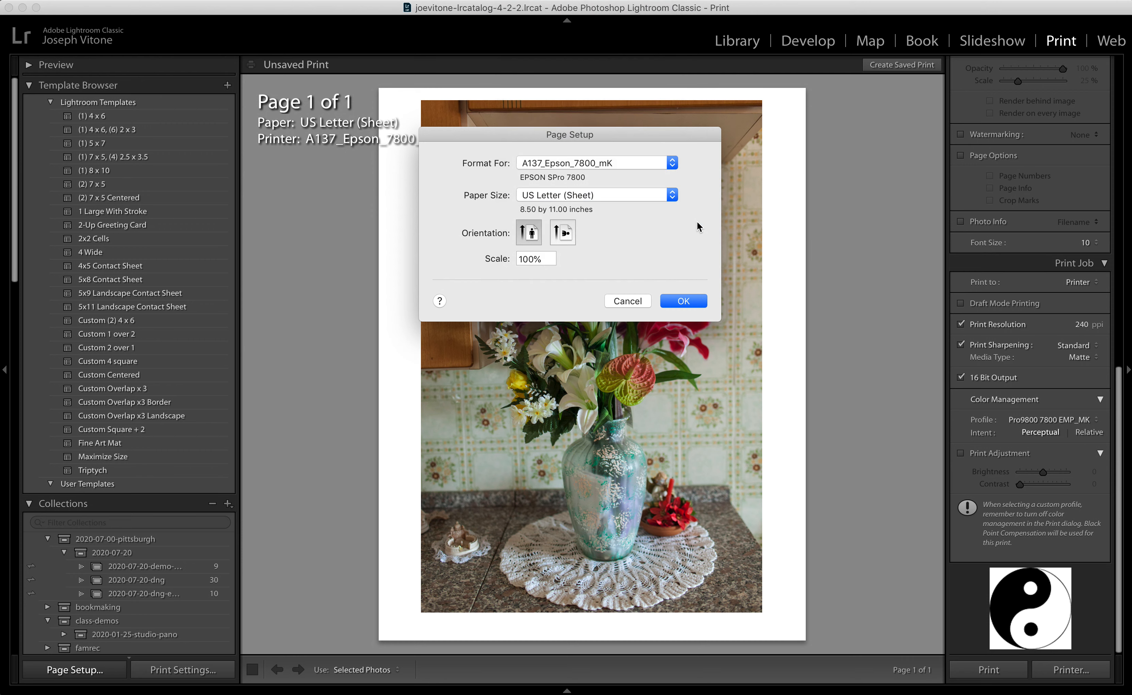
click(683, 302)
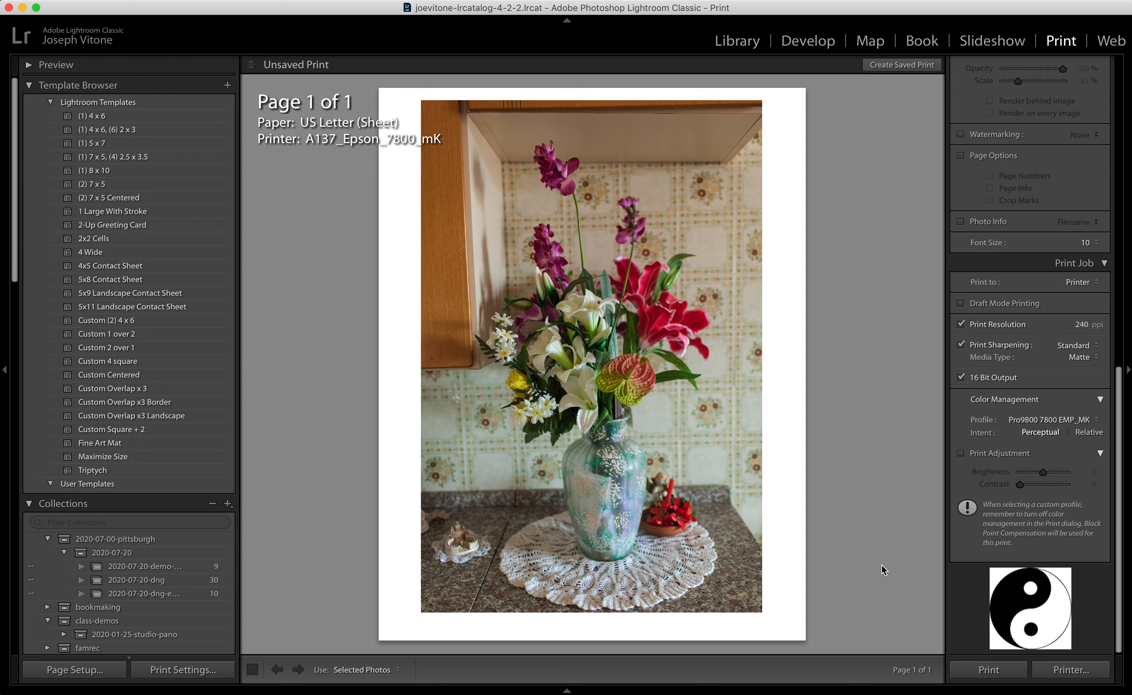
In the printer's print settings, choose Enhanced Matte Paper as the media type and keep the print quality at SuperFine - 1440dpi.
click(1071, 669)
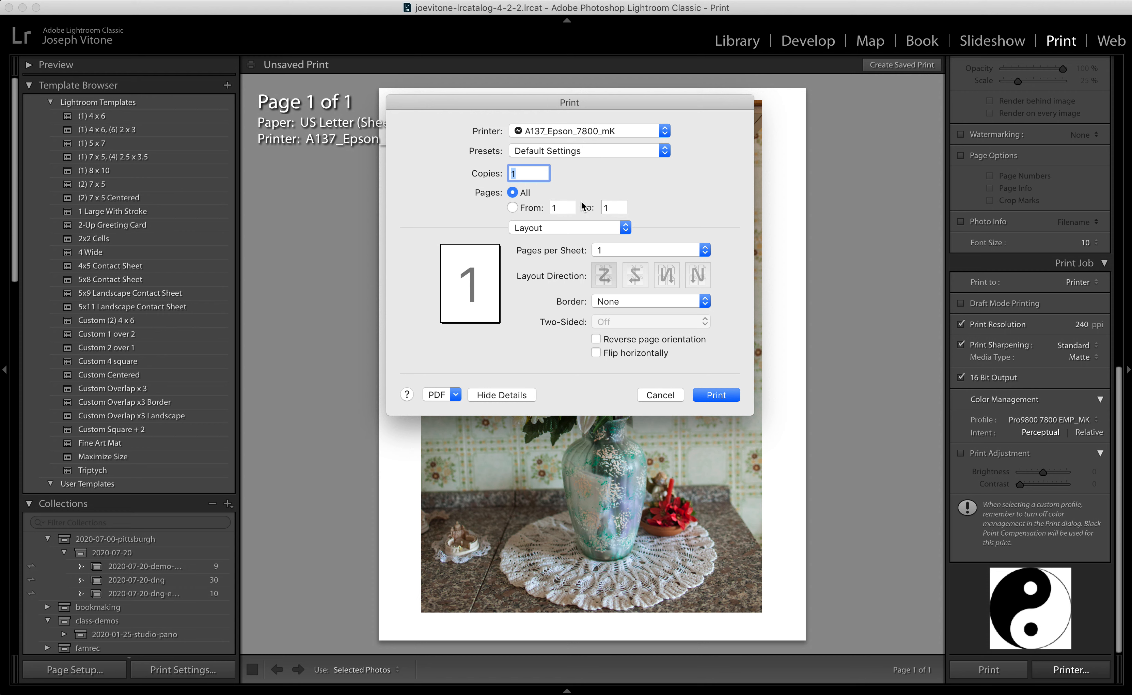
click(566, 226)
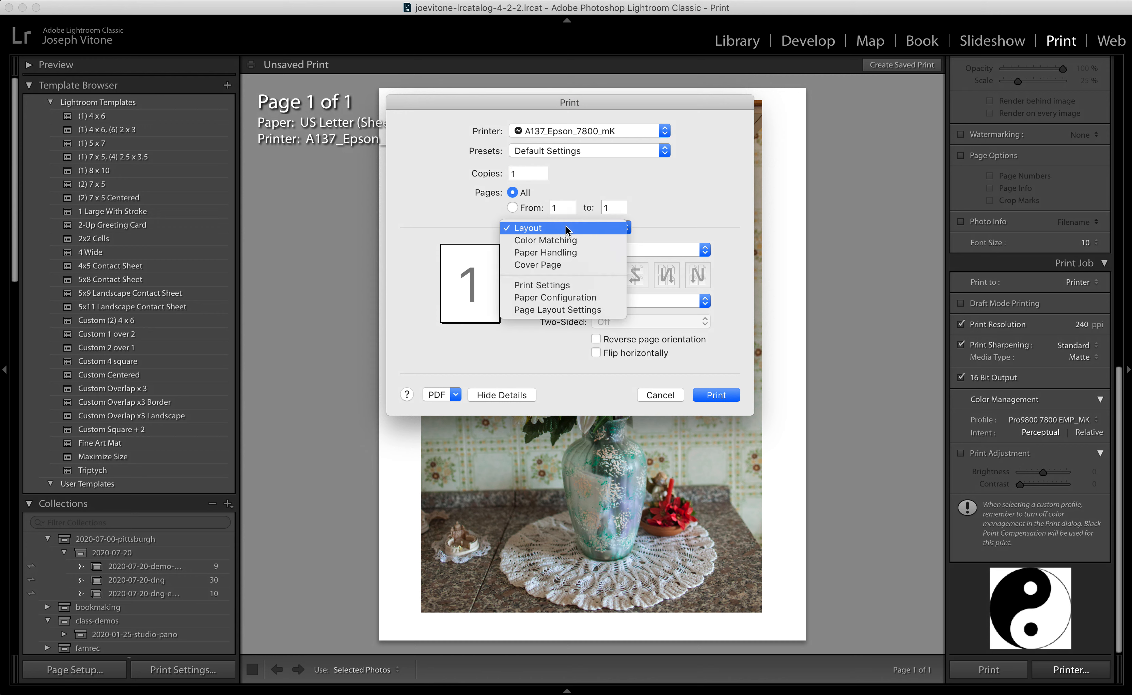
click(568, 286)
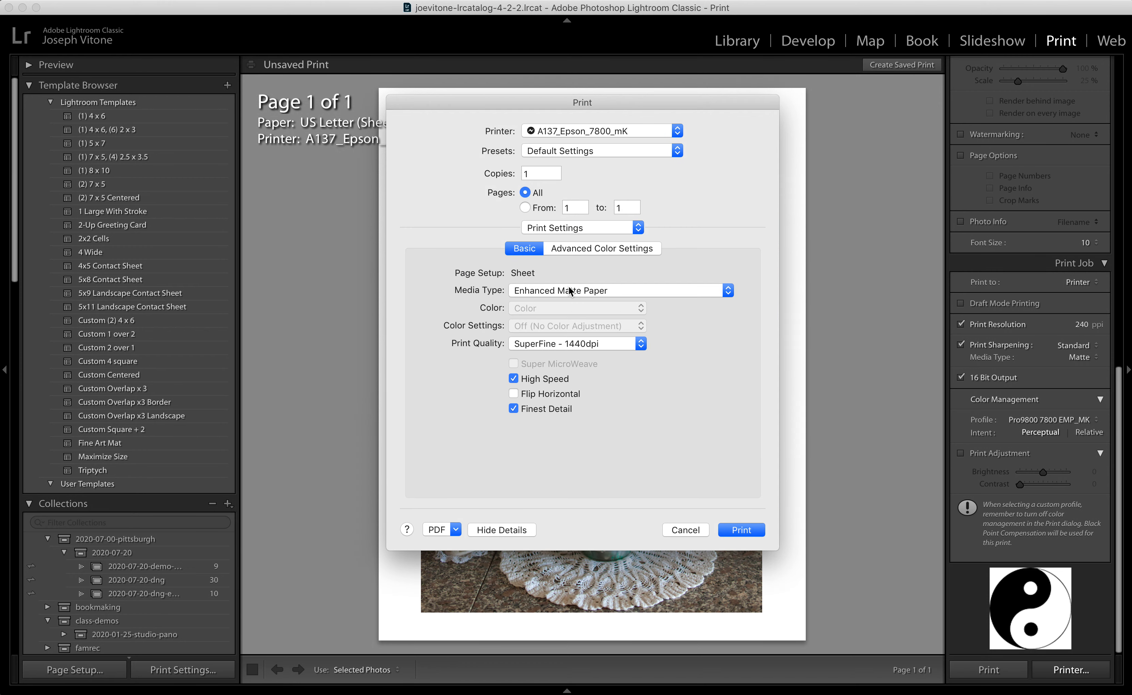
click(581, 290)
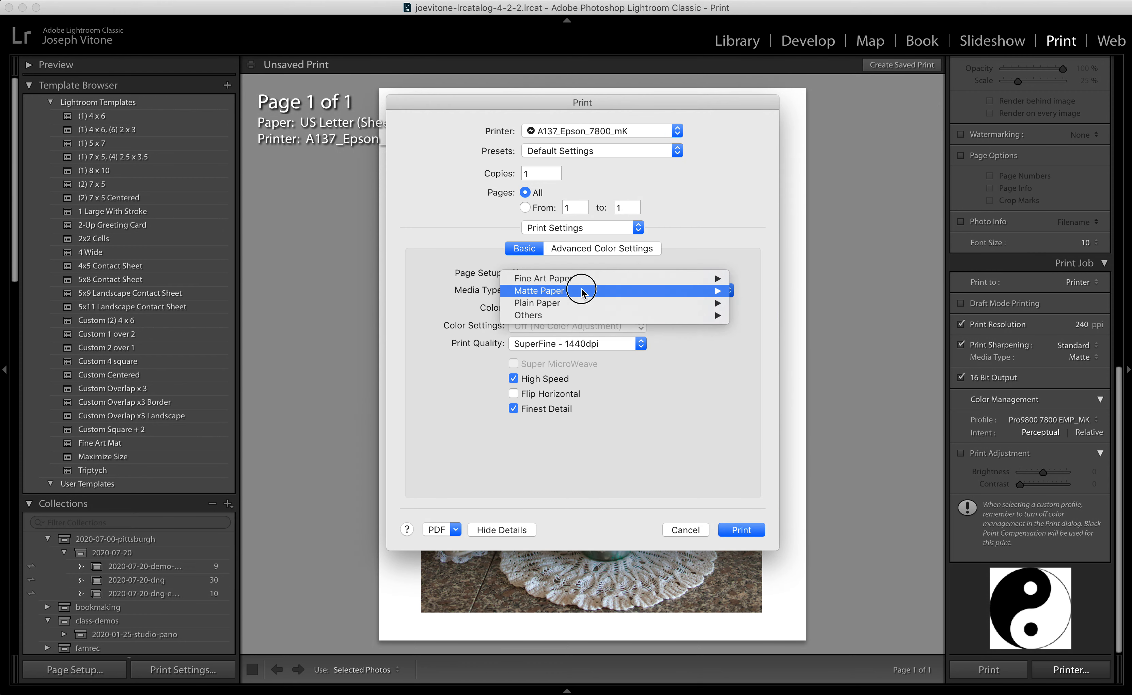
mouse_move(582, 291)
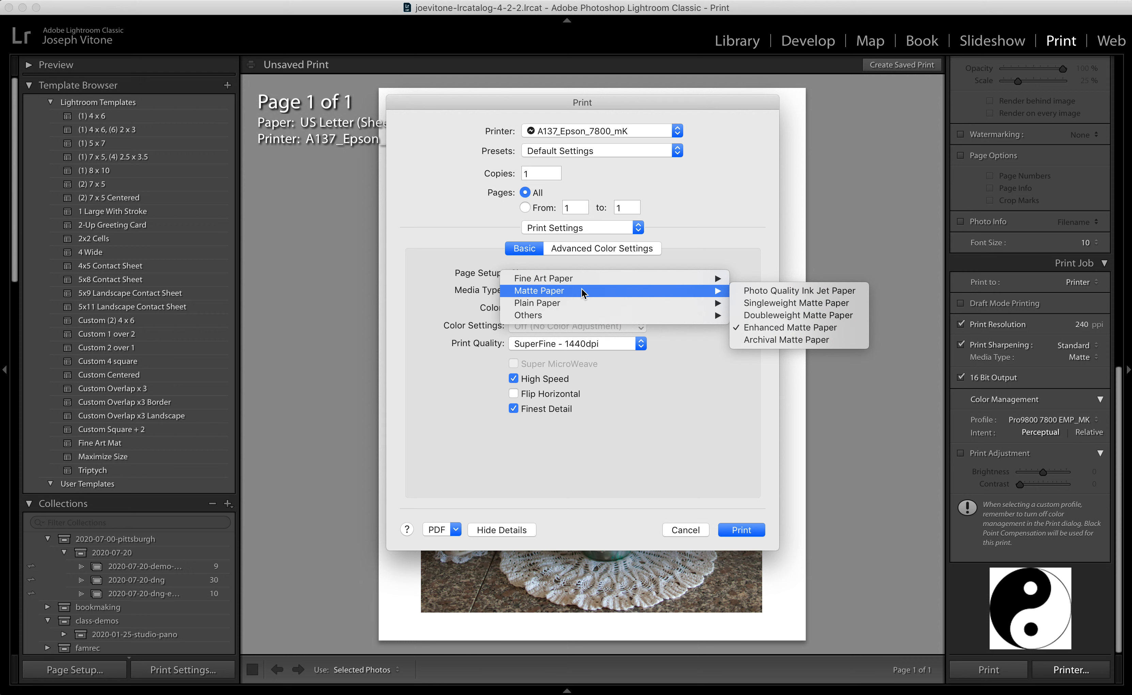
click(801, 328)
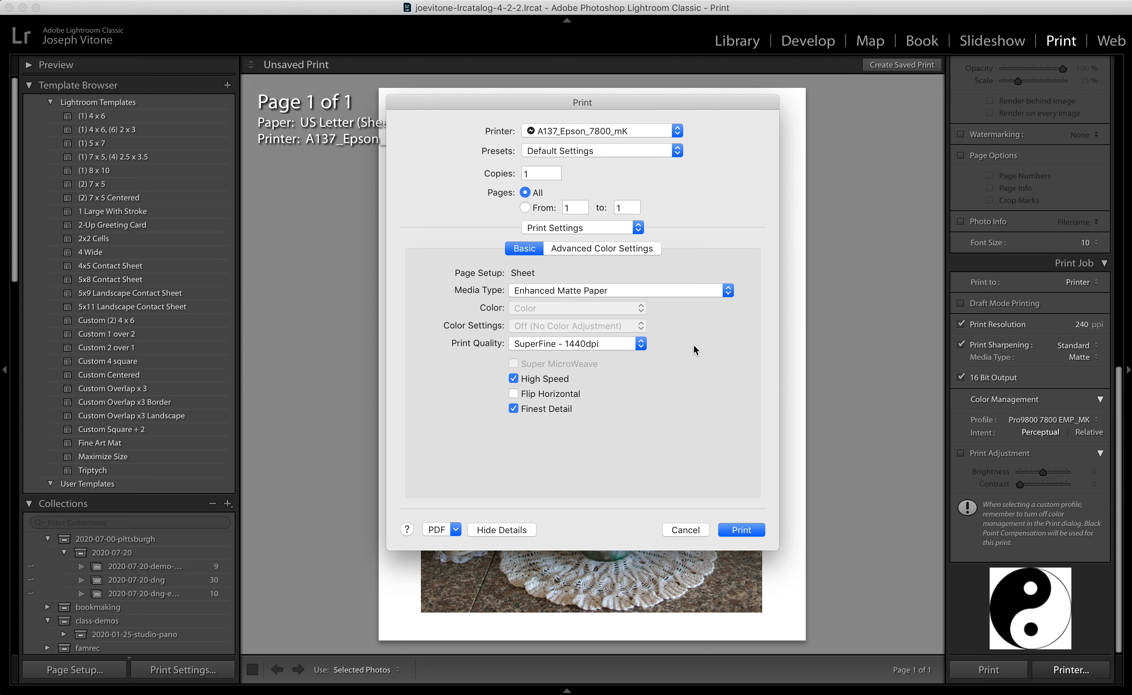
click(635, 346)
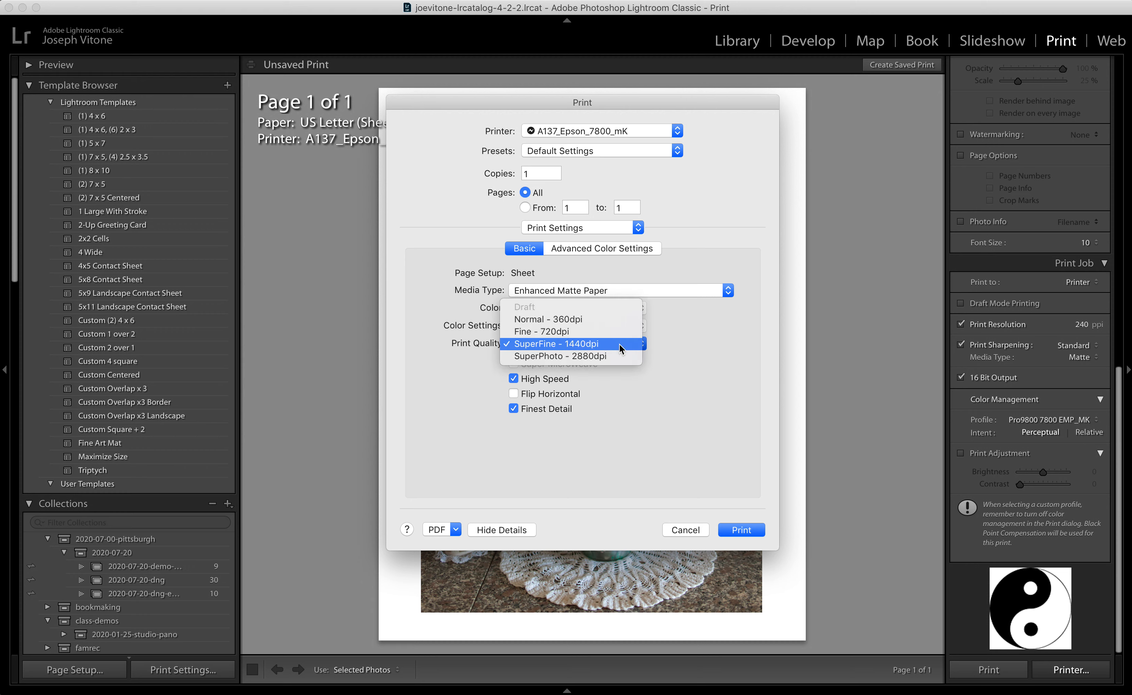
click(687, 345)
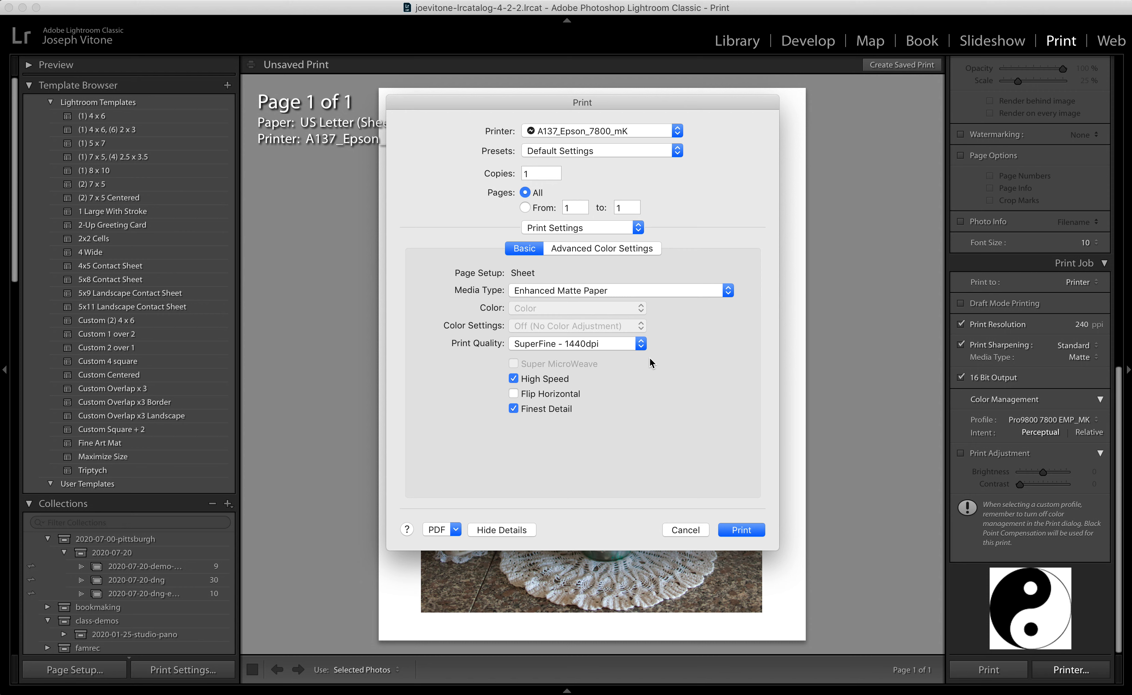
Check the appropriate ColorSync profile for the selected media type in the advanced color settings, and send the photo to the printer.
click(609, 247)
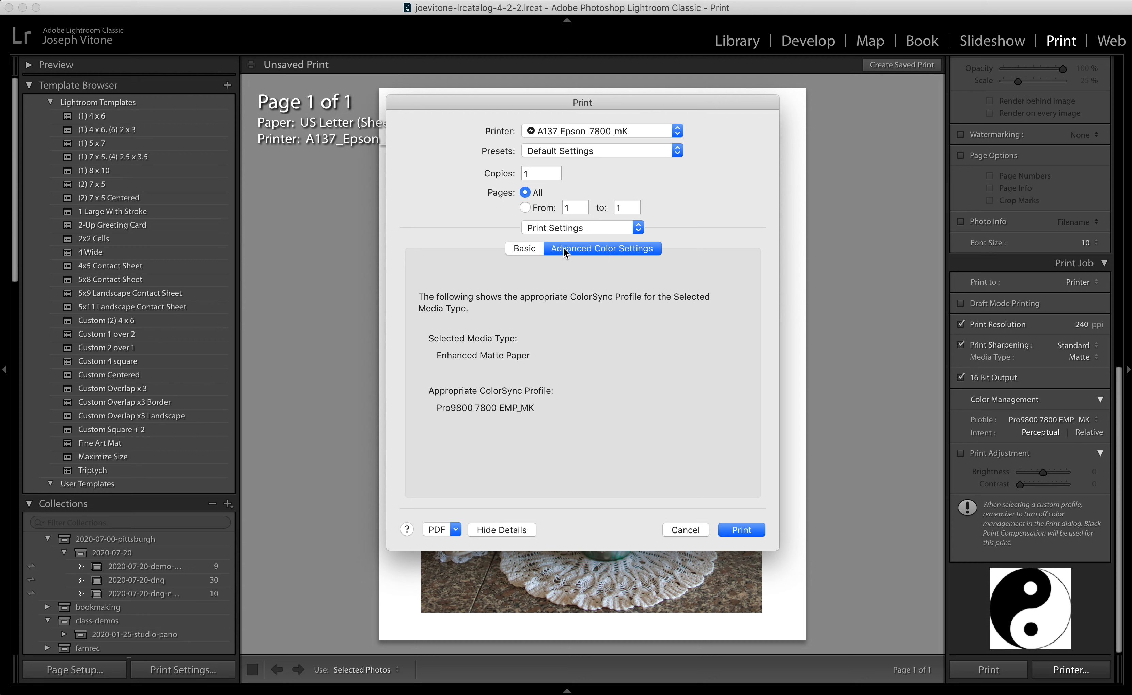
click(527, 247)
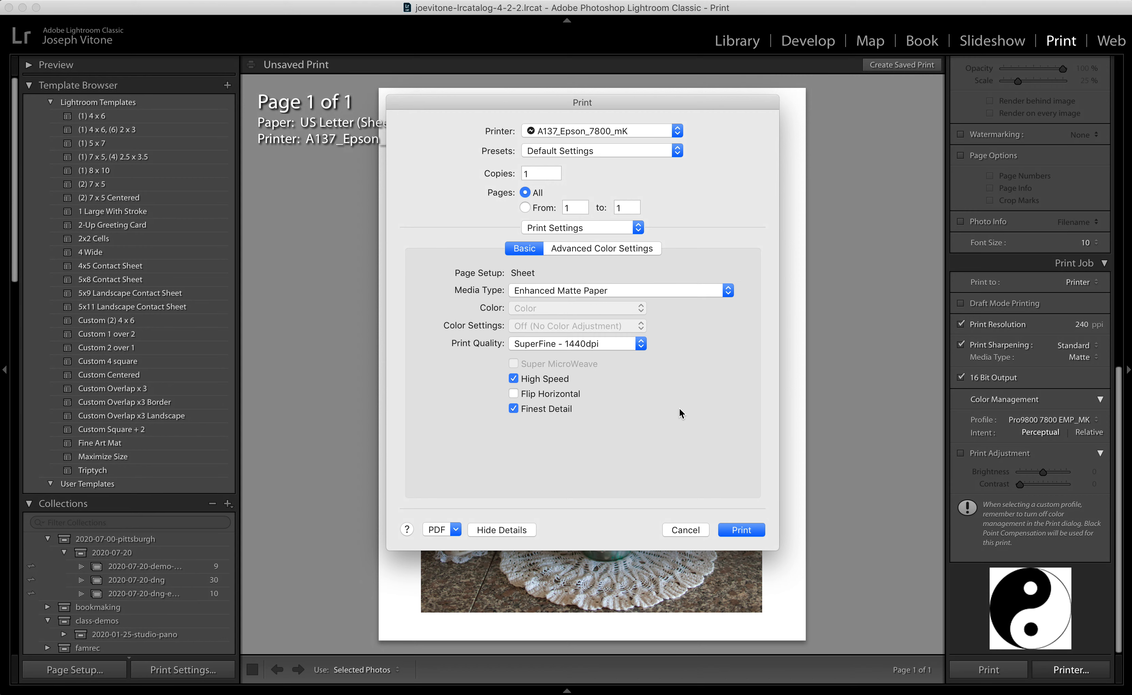
click(743, 526)
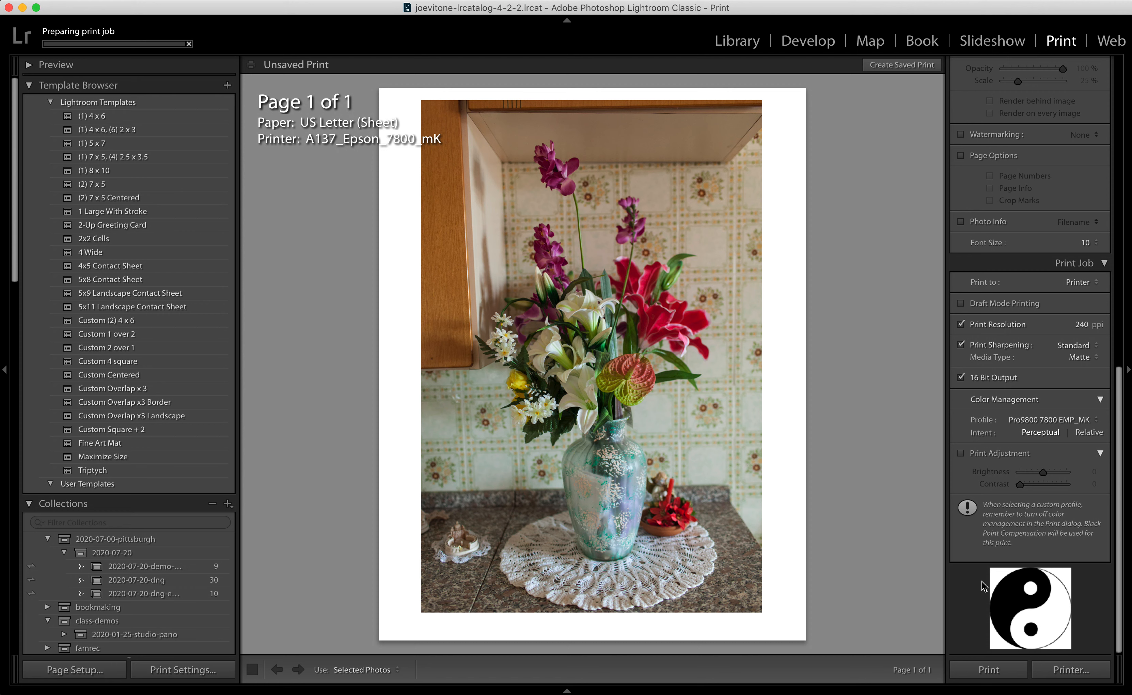